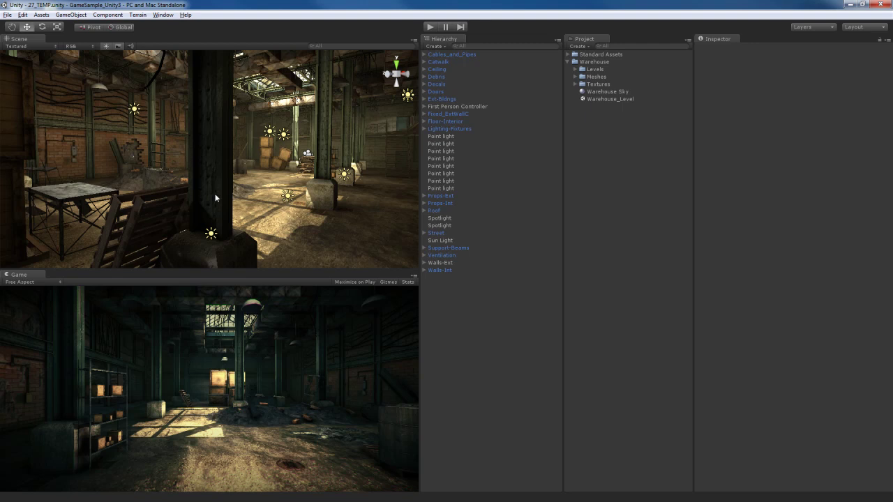
Orbit the Scene view up to the warehouse ceiling lamp and select its Point light.
key("alt")
left_click_drag(312, 189, 292, 216, "alt")
left_click(259, 130)
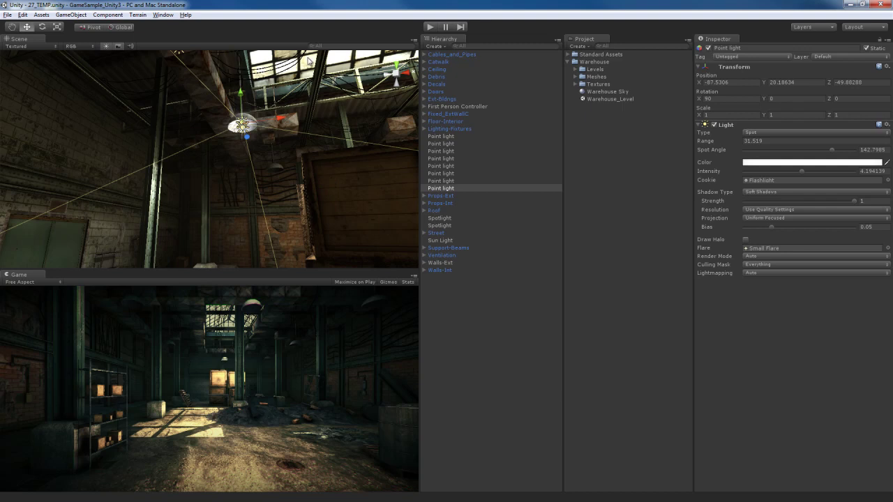
Open the Animation window for the Point light and expand its Light property list.
left_click(164, 14)
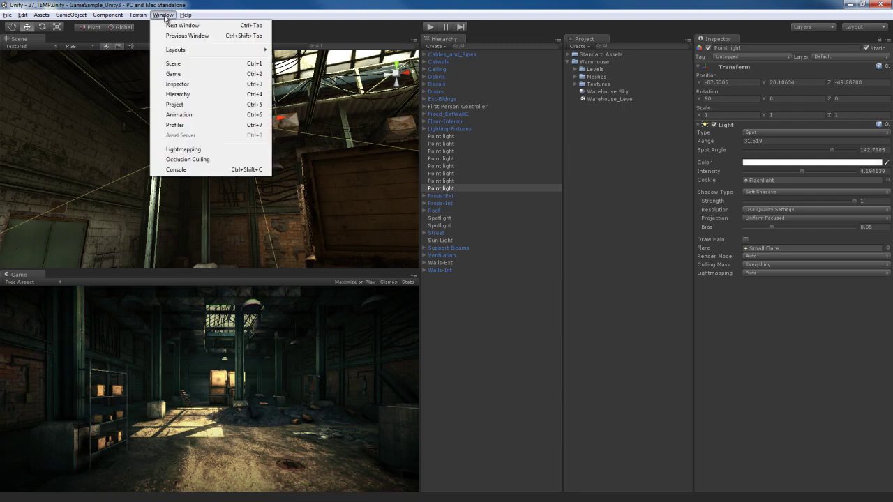
left_click(179, 115)
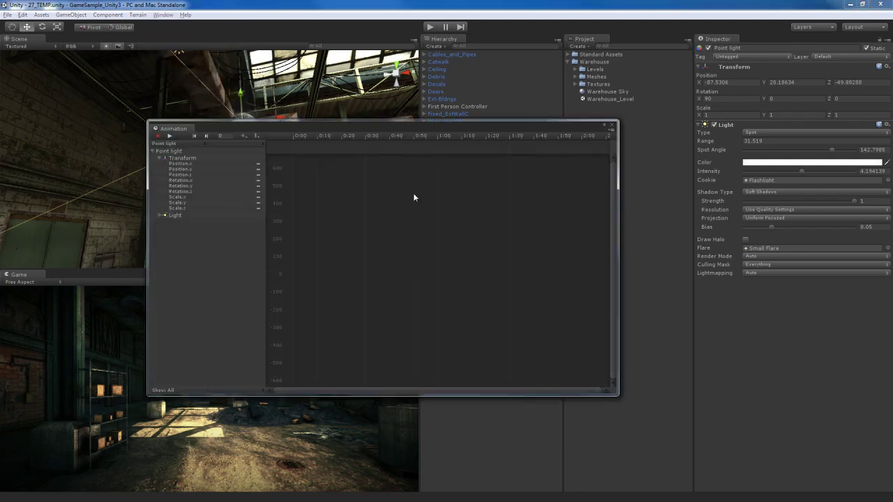
left_click_drag(384, 125, 488, 90)
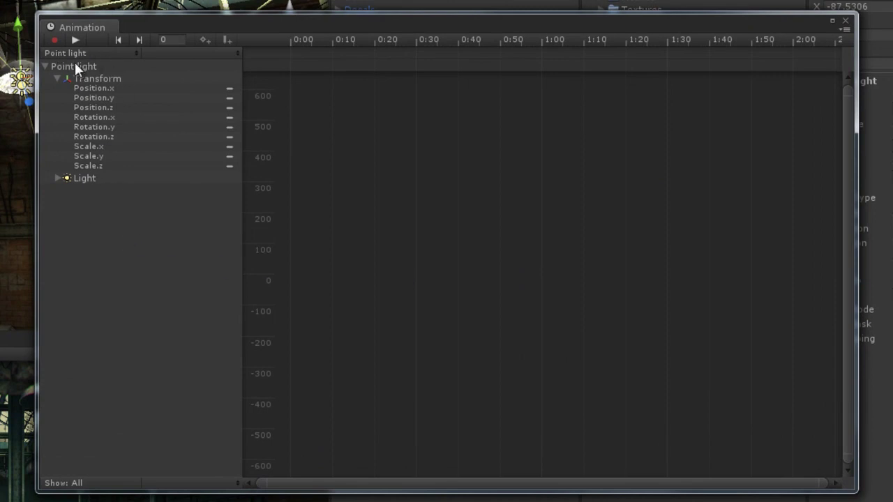
left_click(57, 178)
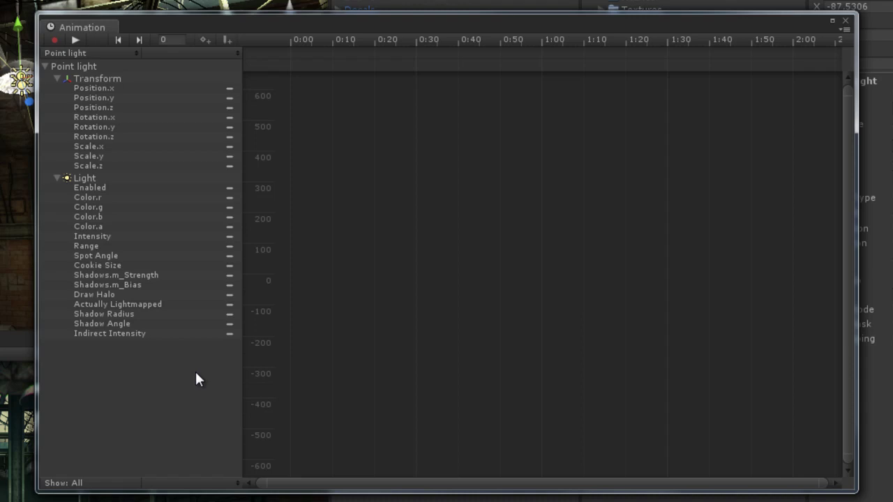
left_click_drag(438, 28, 598, 40)
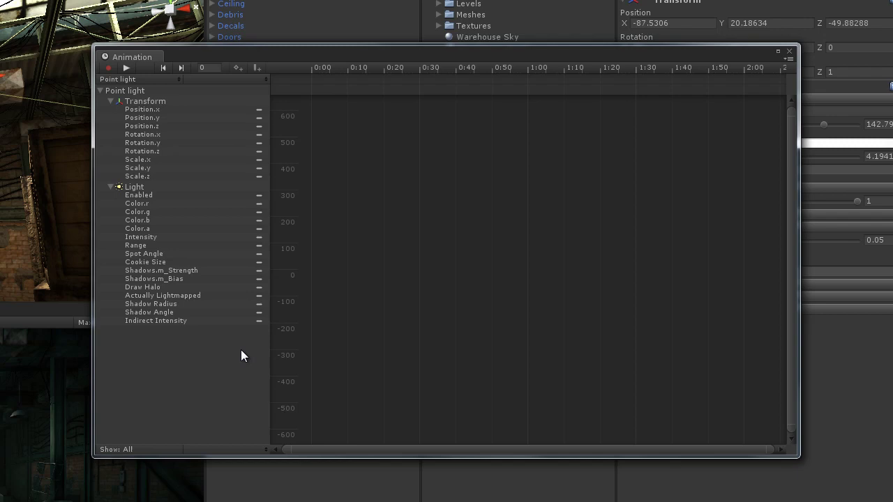
Add an Intensity curve to a new clip saved as blinking_light.
left_click(229, 79)
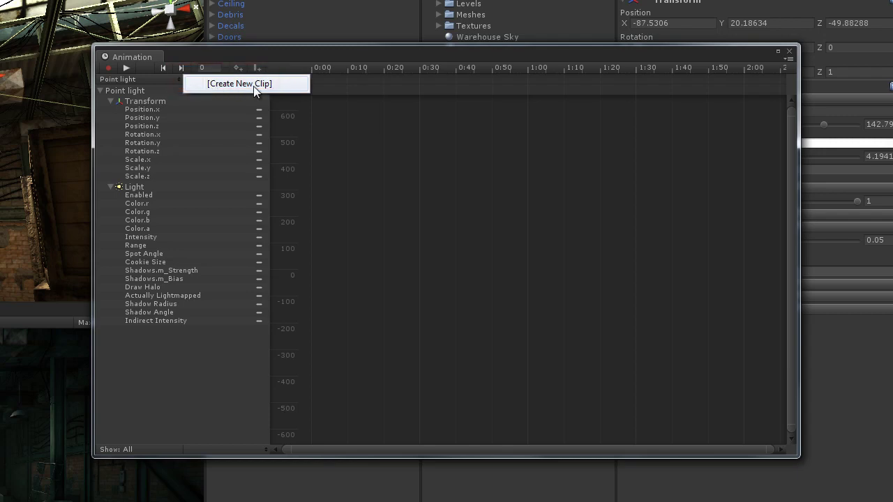
left_click(253, 83)
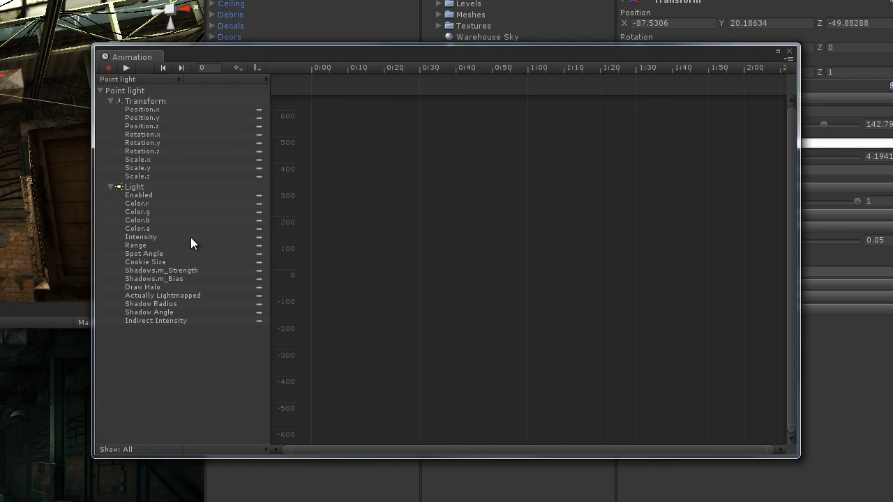
right_click(260, 238)
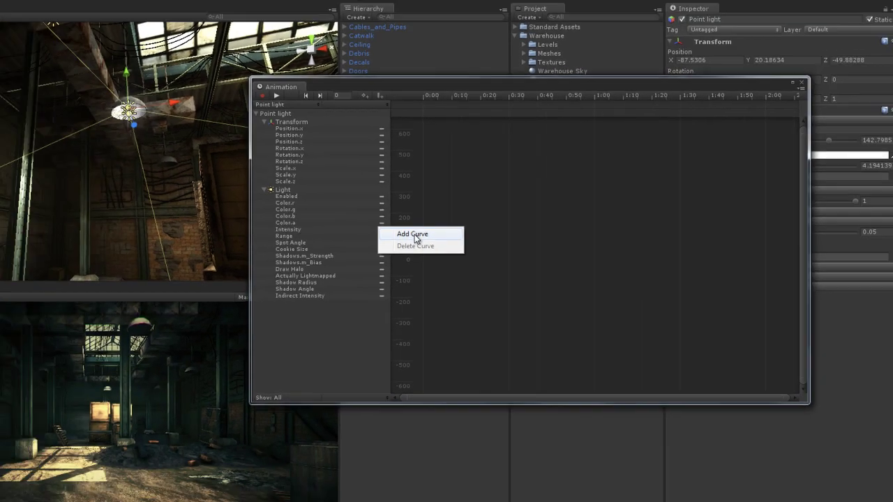
left_click(300, 243)
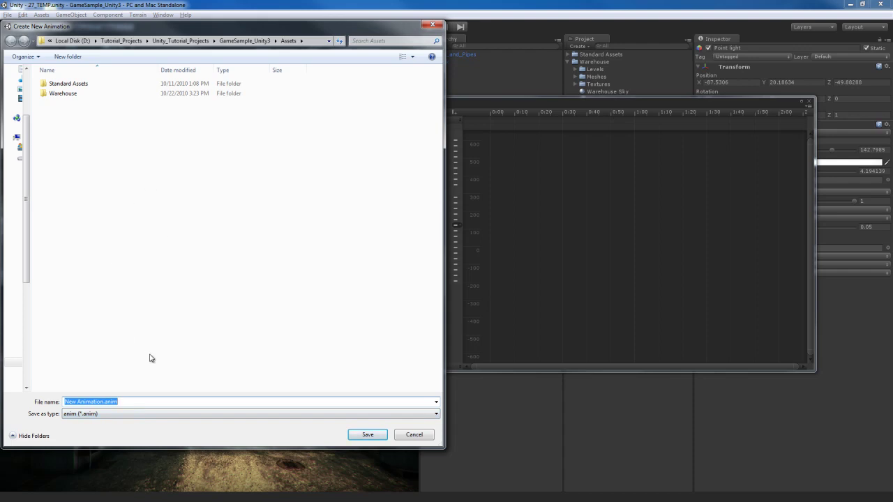
type("blinking_light")
key("Return")
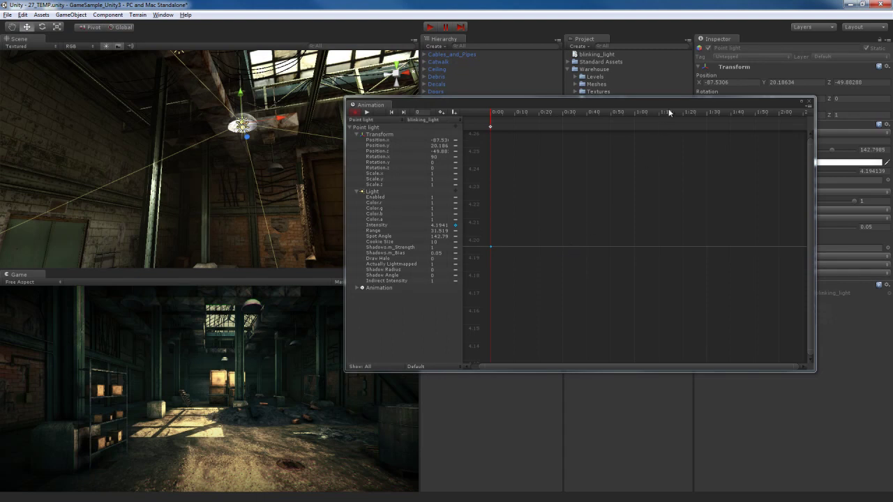
Key the Point light's Intensity down to about 1.53 at 0:10.
left_click_drag(674, 101, 416, 129)
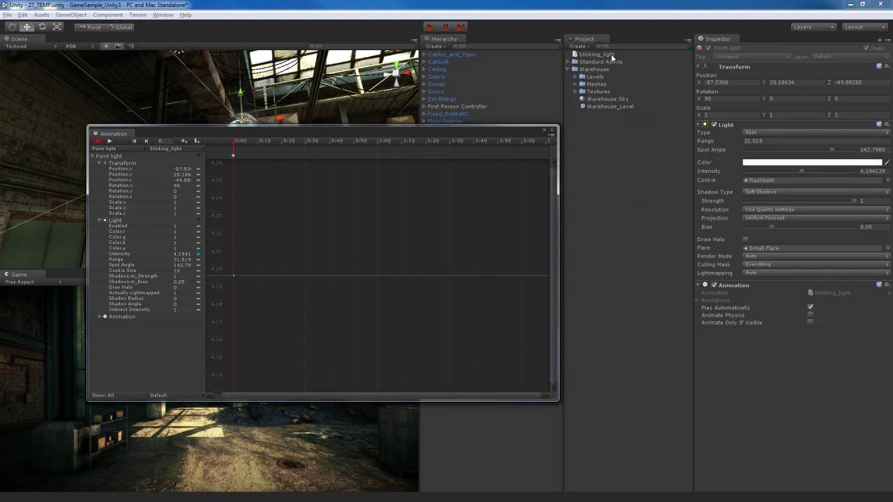
left_click_drag(404, 135, 649, 86)
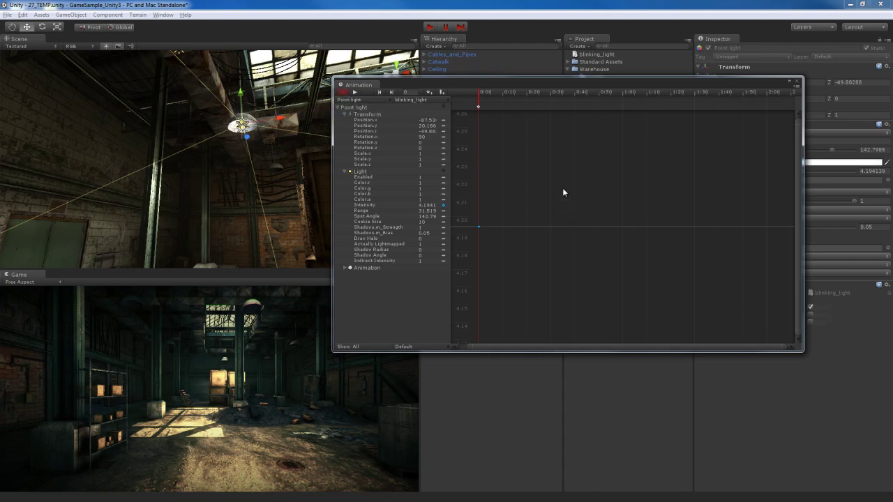
left_click_drag(535, 85, 533, 104)
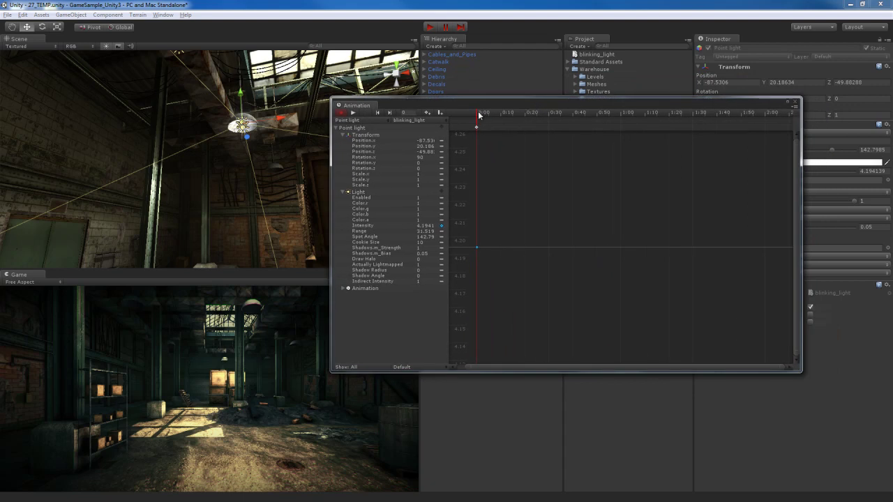
left_click_drag(479, 115, 512, 112)
left_click_drag(649, 107, 532, 199)
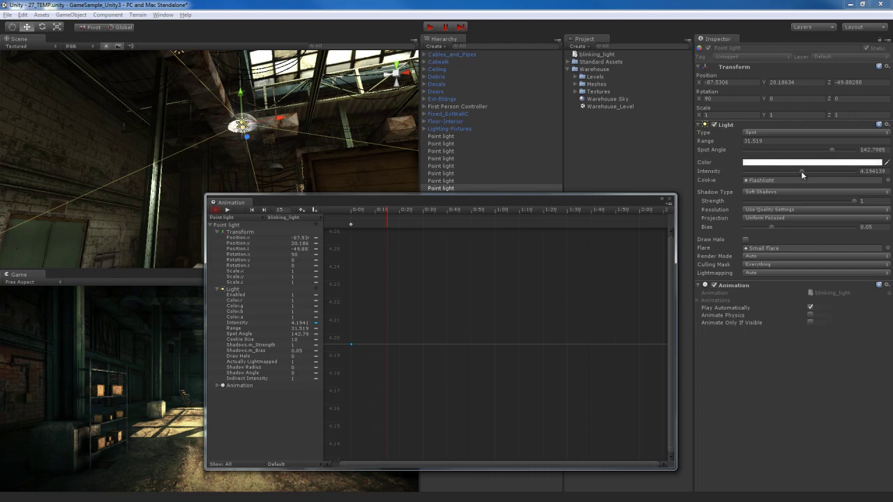
left_click_drag(801, 171, 764, 169)
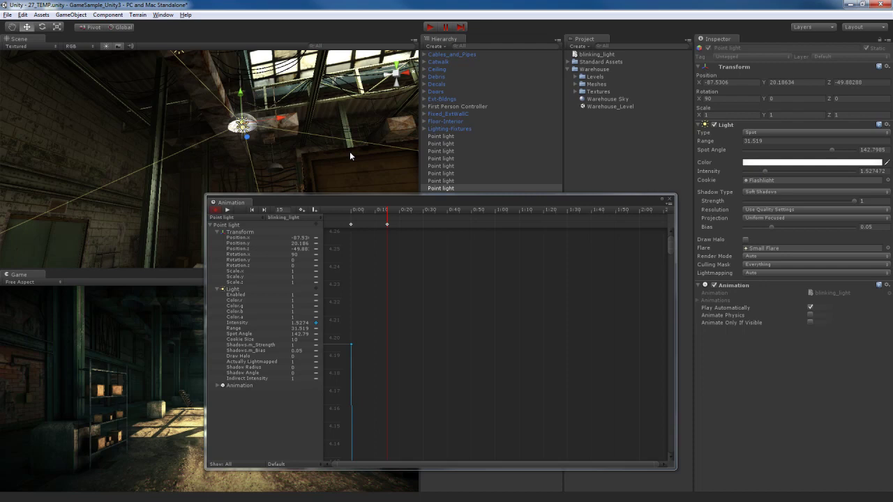
left_click_drag(426, 200, 582, 163)
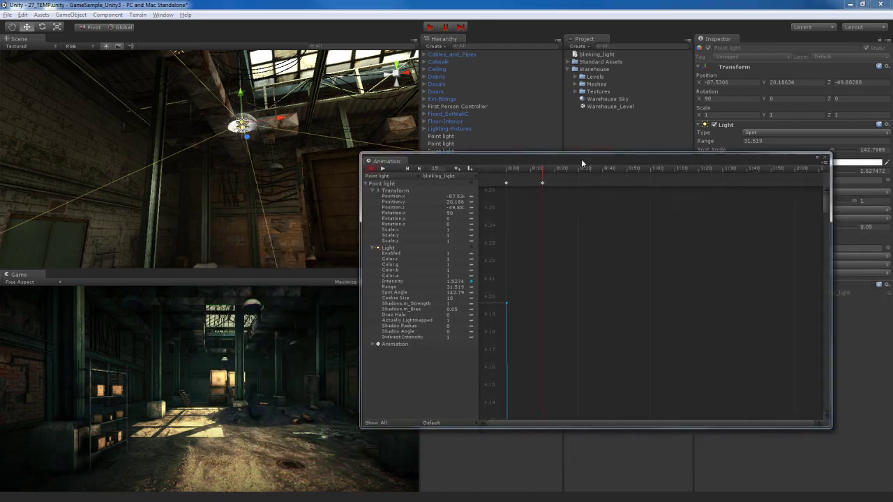
Switch to the Tall layout and reopen the Animation window showing keys at 0:00 and 0:10.
left_click(857, 28)
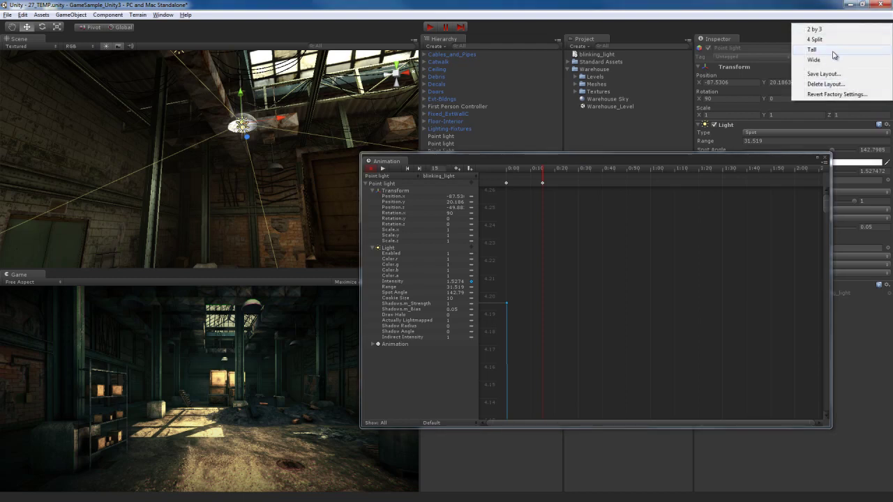
left_click(813, 49)
right_click_drag(409, 189, 305, 249)
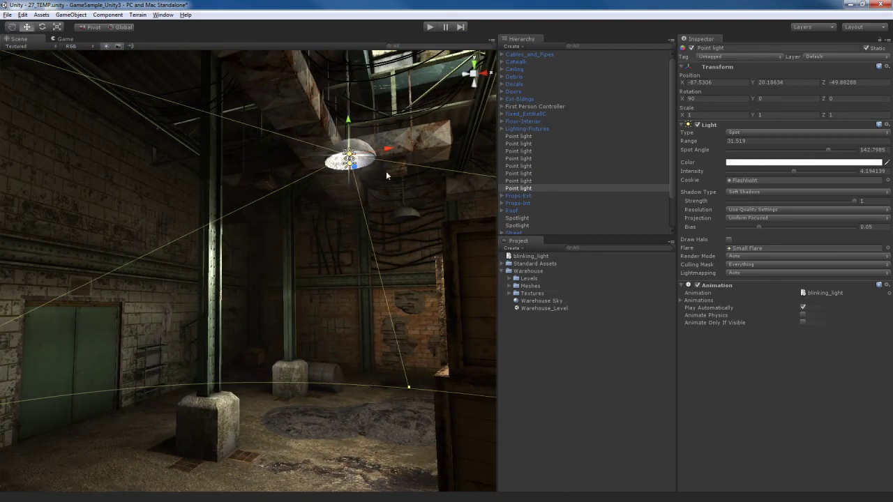
left_click(164, 15)
left_click(184, 115)
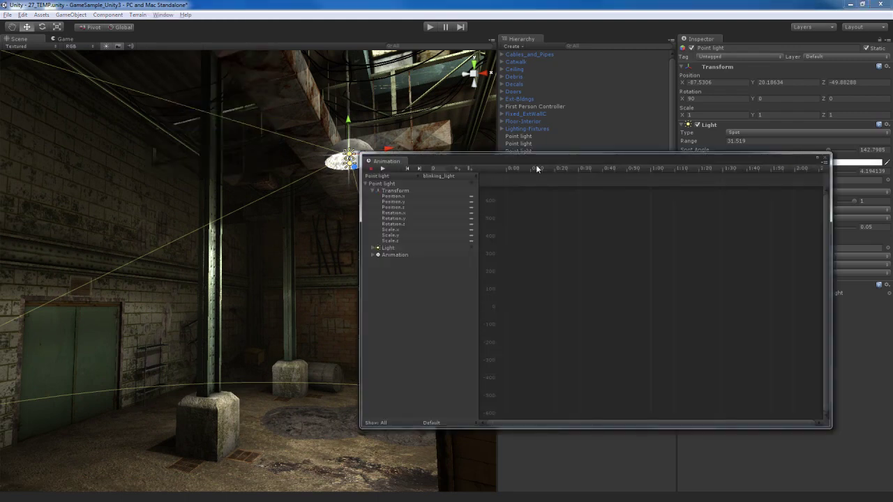
In record mode, key Intensity dim at 0:10, bright at 0:30 and dim at 0:47.
left_click(370, 169)
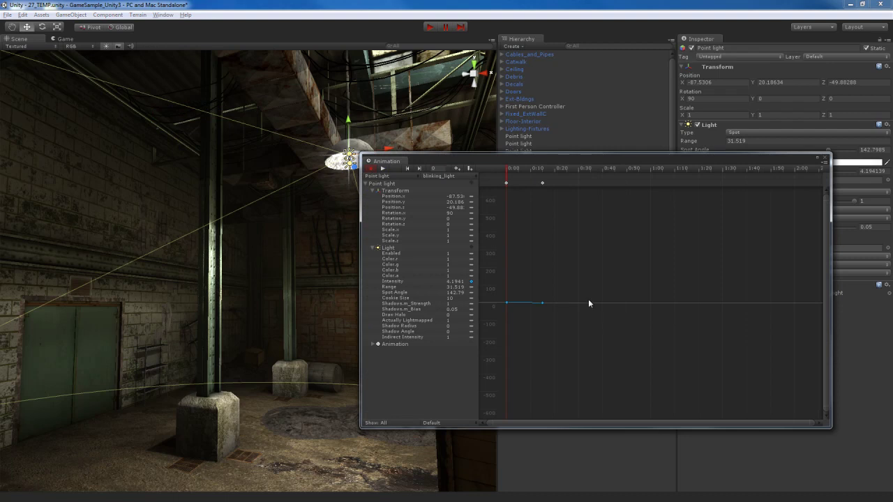
left_click_drag(489, 161, 540, 133)
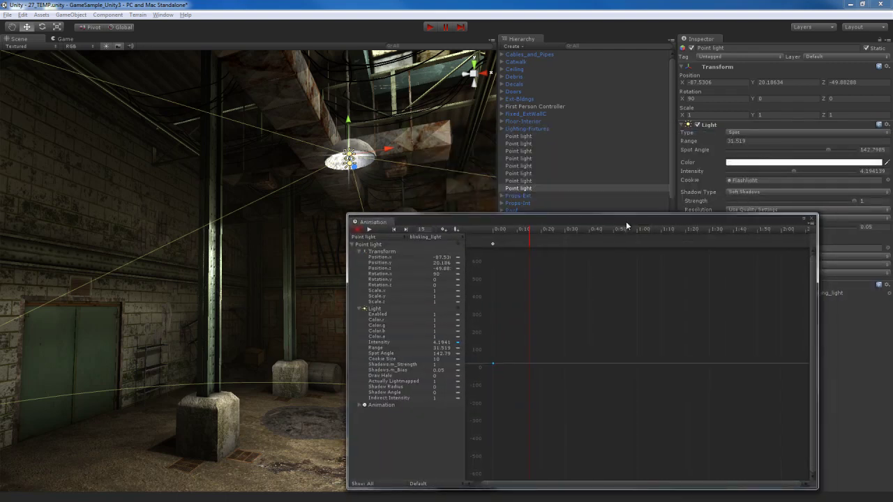
left_click_drag(625, 221, 662, 189)
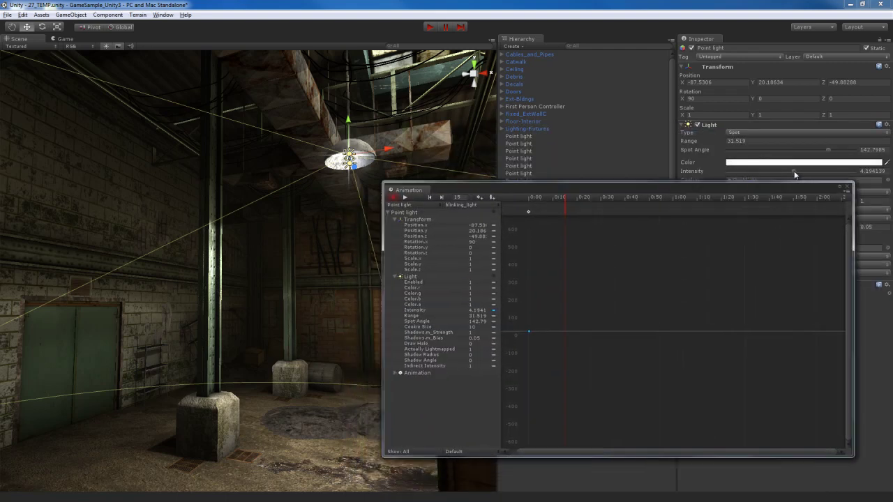
left_click_drag(796, 172, 742, 172)
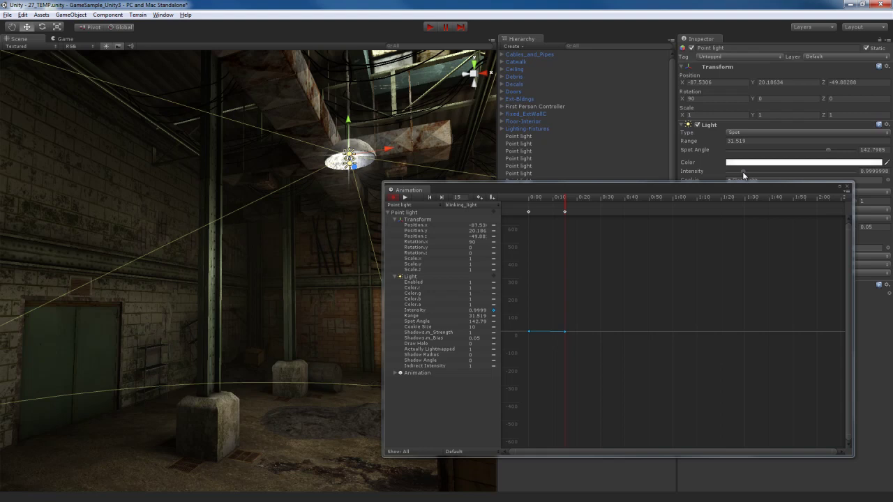
left_click_drag(566, 202, 605, 206)
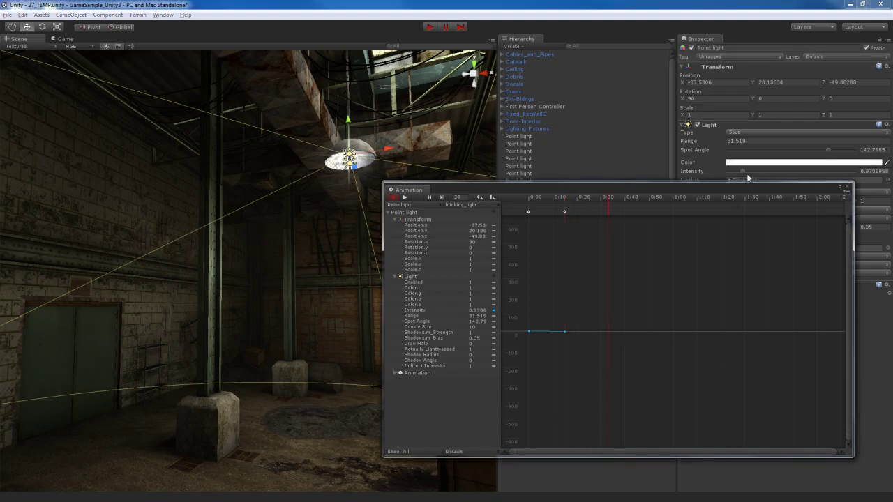
left_click_drag(744, 172, 832, 174)
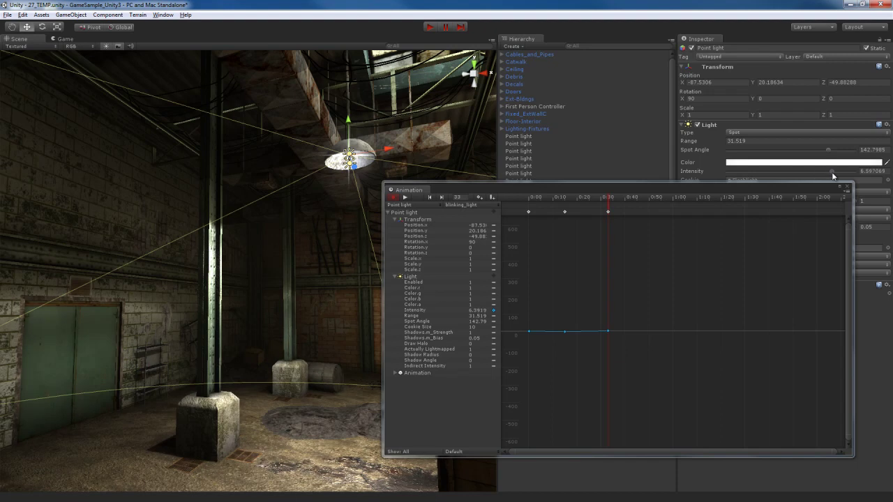
left_click_drag(612, 202, 642, 202)
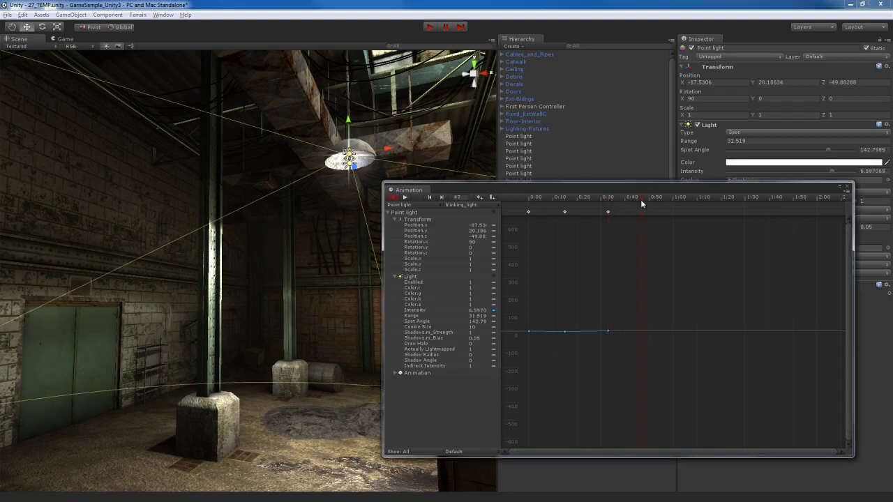
left_click_drag(831, 172, 749, 175)
Add alternating Intensity keys at 1:05, 1:16, 1:45 and 2:00, ending near 6.56.
left_click_drag(644, 196, 688, 199)
left_click_drag(749, 171, 773, 171)
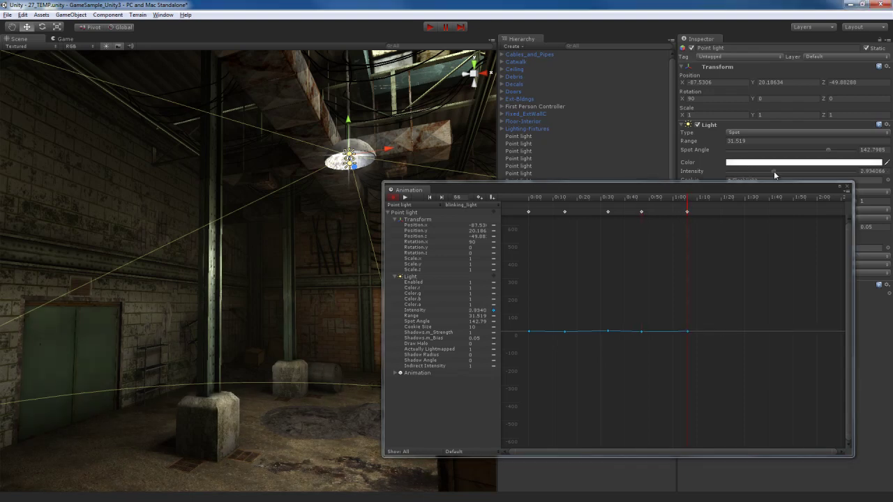
left_click_drag(691, 202, 714, 196)
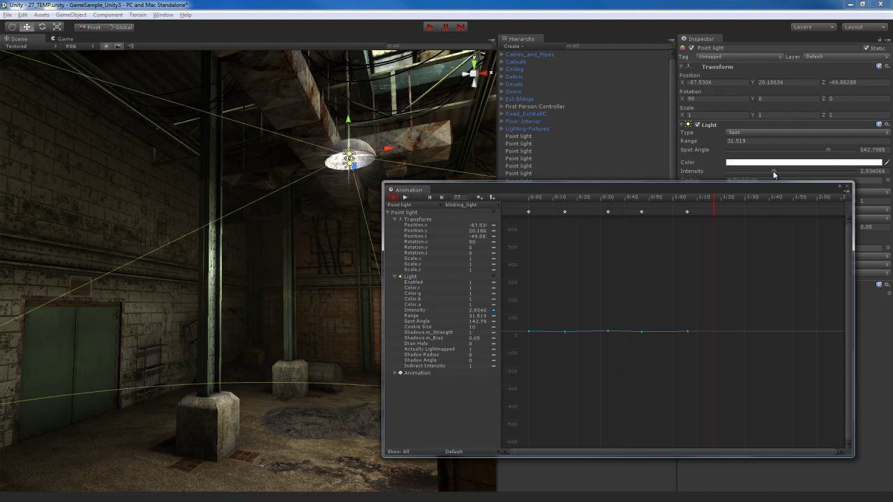
left_click_drag(772, 170, 849, 175)
left_click(747, 198)
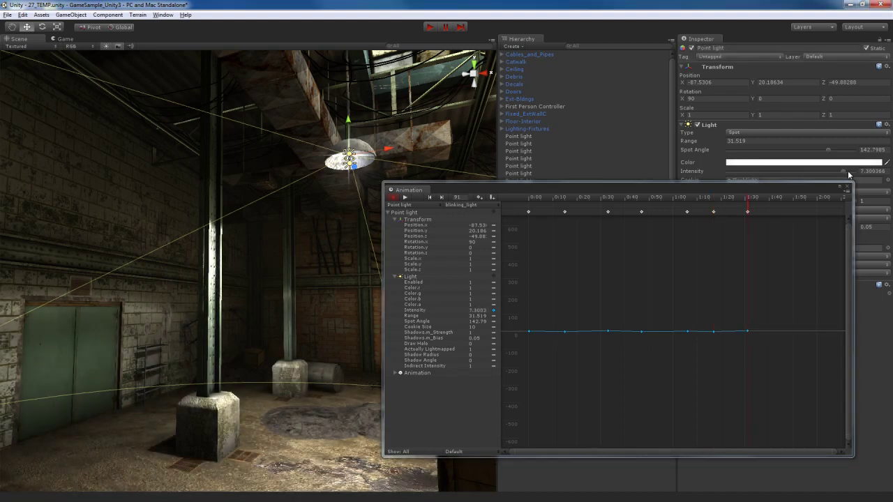
left_click(780, 198)
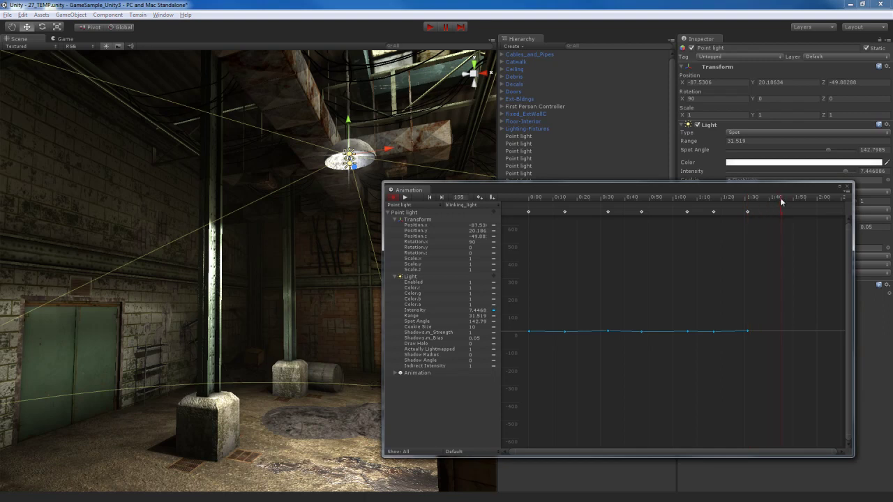
left_click_drag(844, 171, 814, 198)
left_click_drag(774, 171, 831, 171)
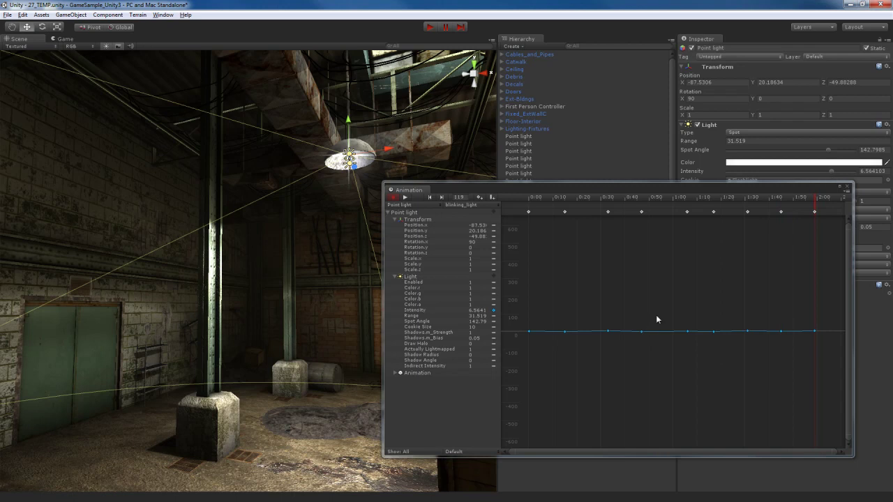
Frame the Intensity curve to show its wave of dim troughs and bright peaks.
key("f")
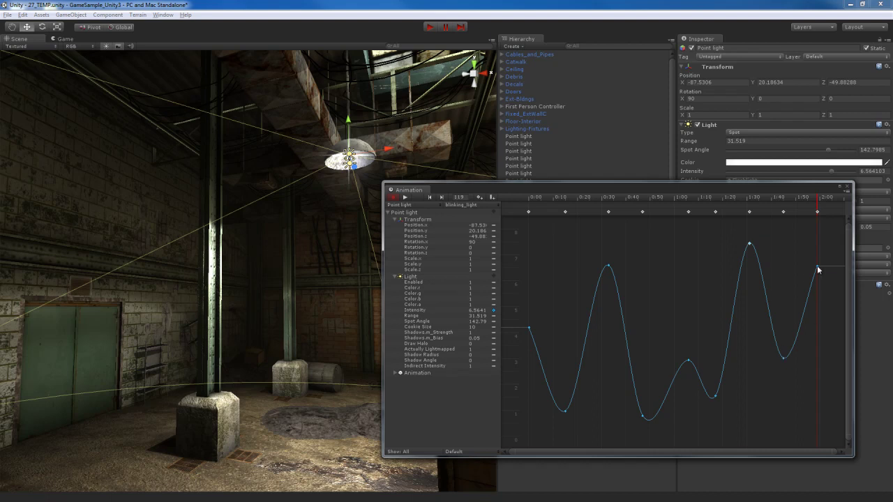
Preview the blinking_light clip from 0:00 twice to check the light's flicker.
left_click(531, 197)
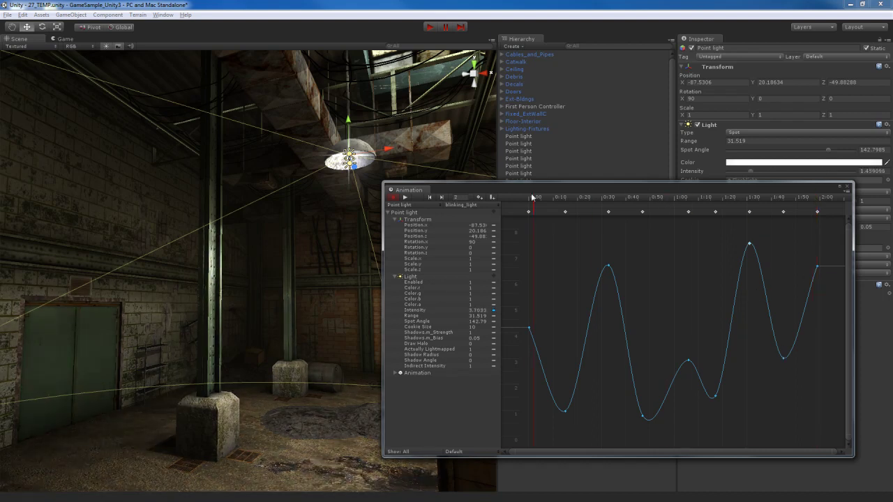
left_click(405, 198)
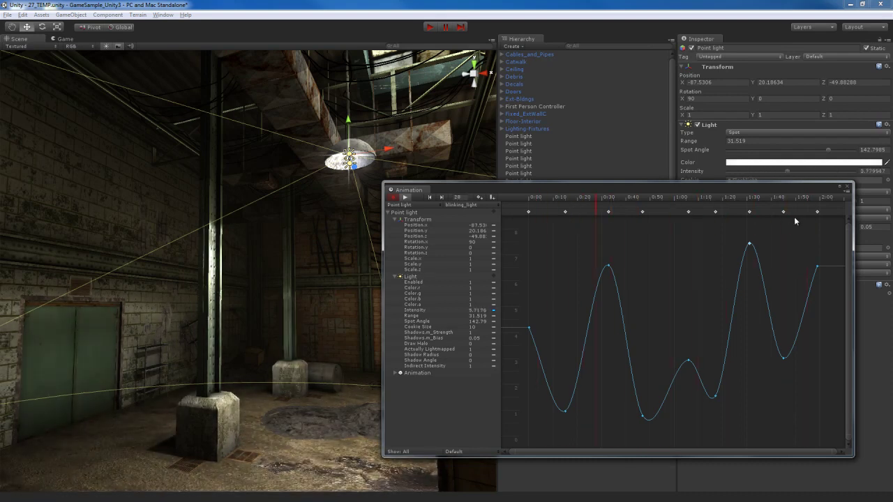
left_click(406, 198)
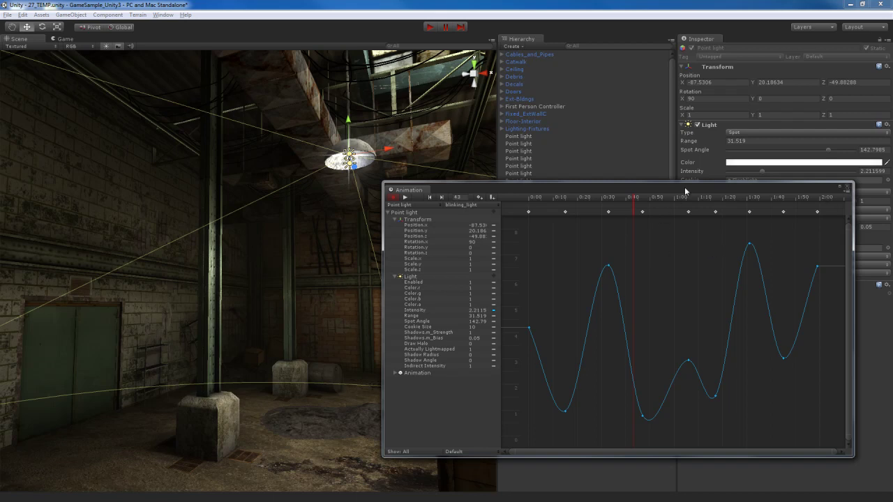
mouse_move(685, 187)
left_mouse_down()
mouse_move(709, 179)
mouse_move(679, 192)
mouse_move(698, 197)
mouse_move(687, 198)
left_mouse_up()
Close the Animation window and test the blinking lamp in Play mode twice, then stop.
left_click(846, 193)
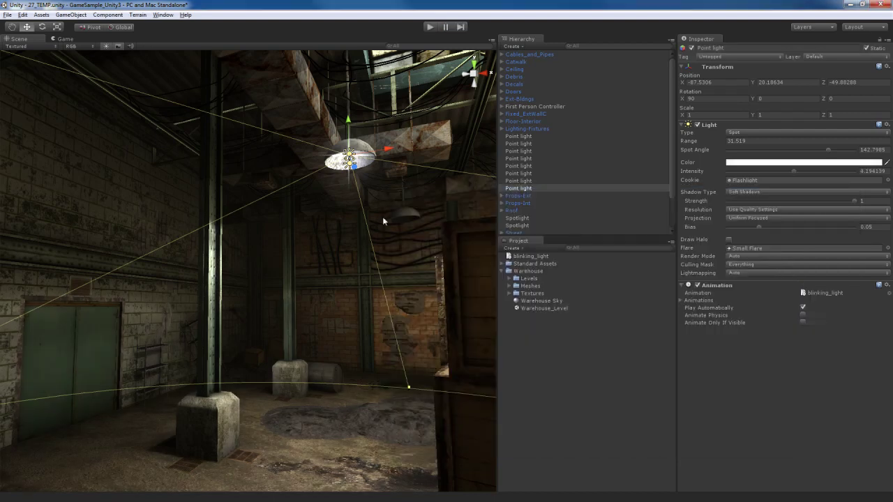
right_click_drag(383, 216, 384, 238)
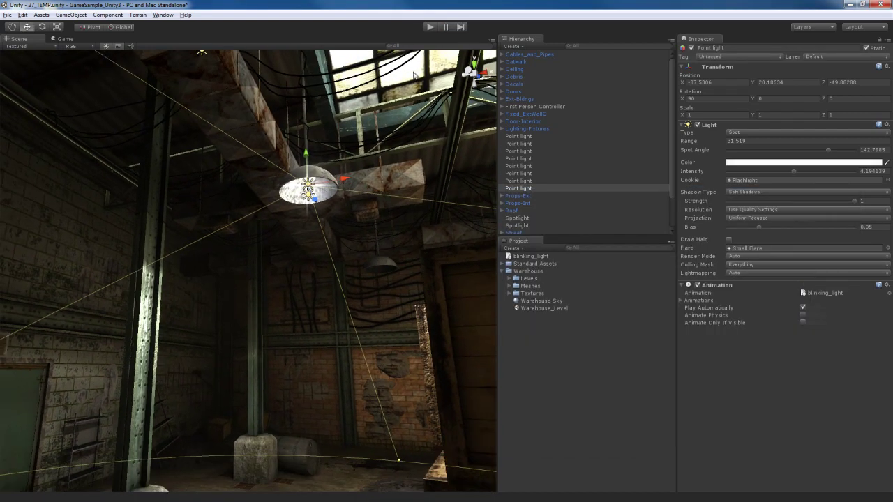
left_click(430, 27)
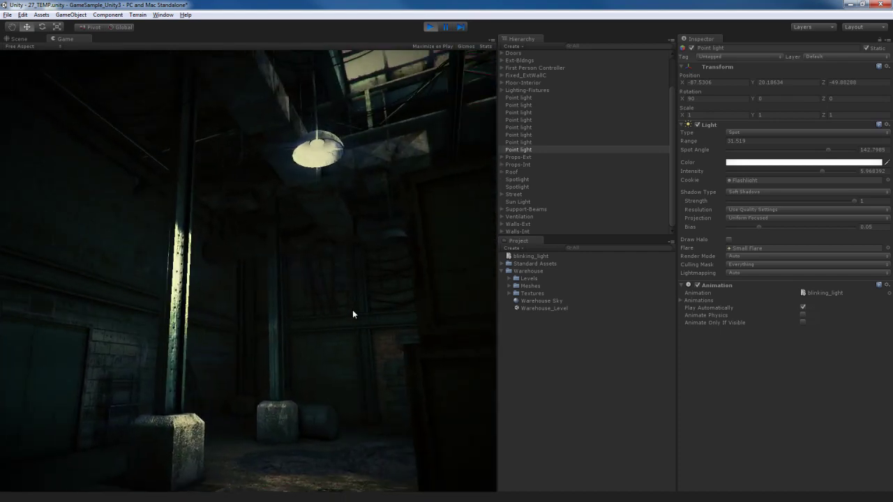
key("ctrl+p")
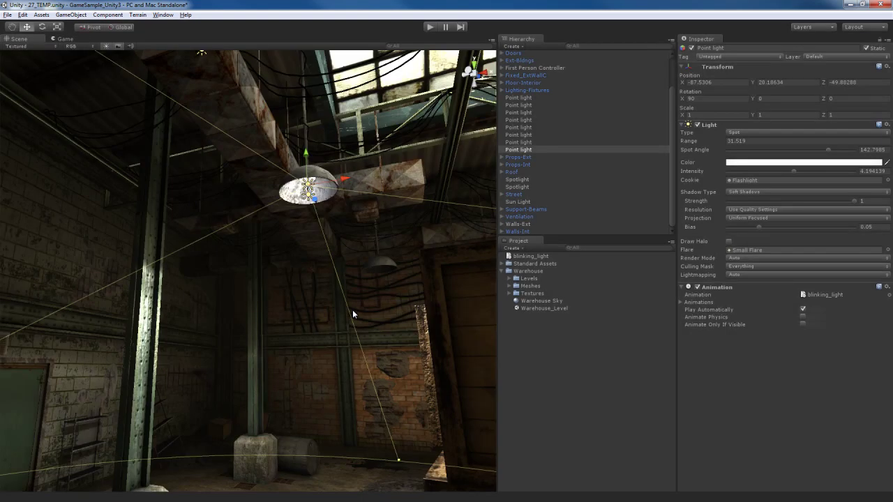
key("ctrl+p")
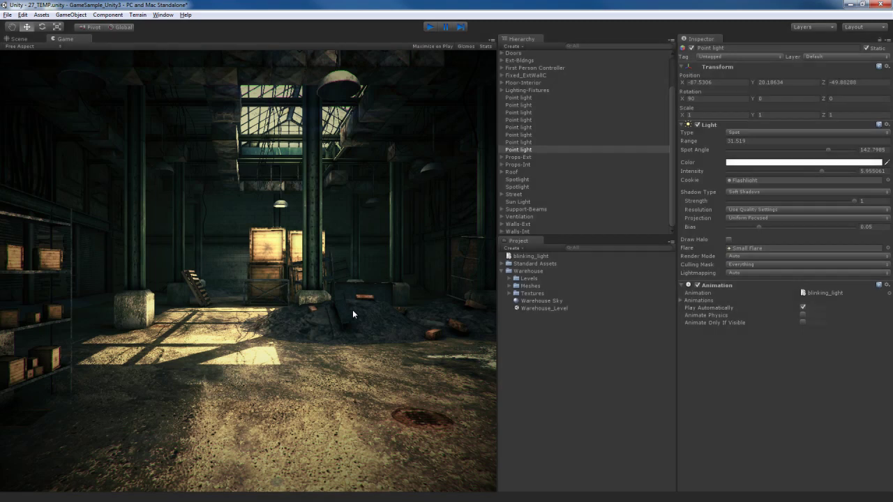
key("ctrl+p")
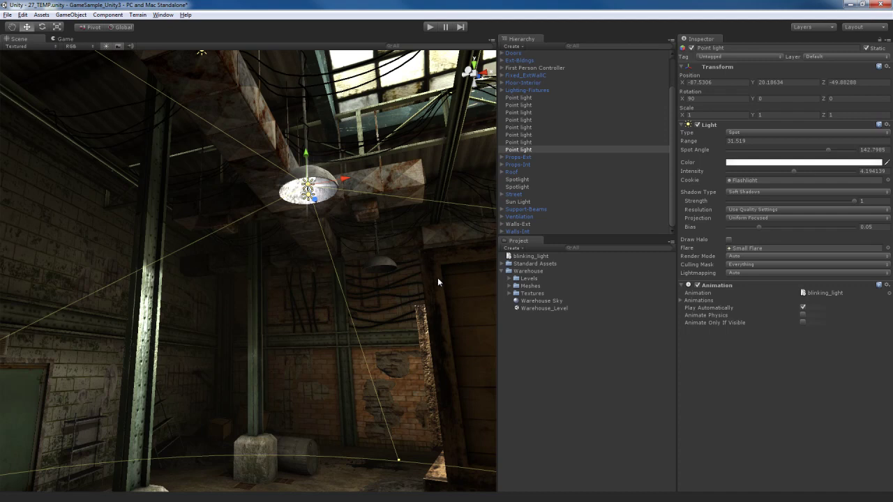
Set the blinking_light clip's wrap mode to Loop and start Play mode to test it.
left_click(163, 15)
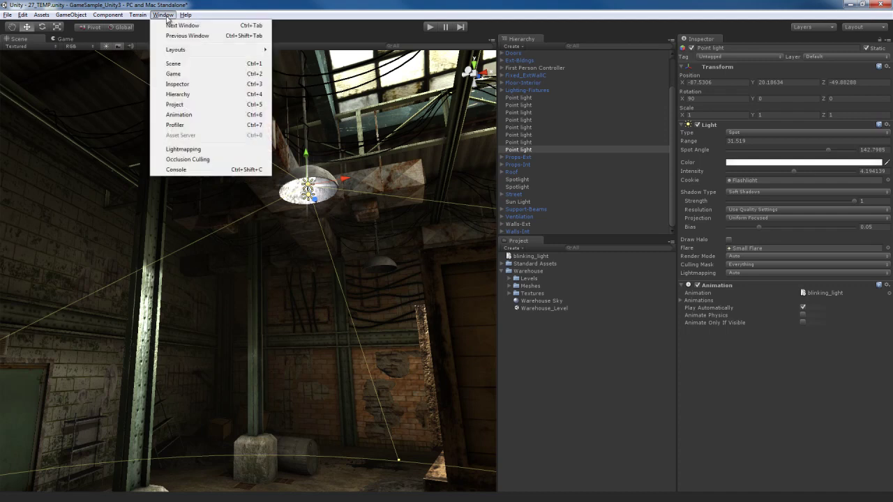
left_click(190, 115)
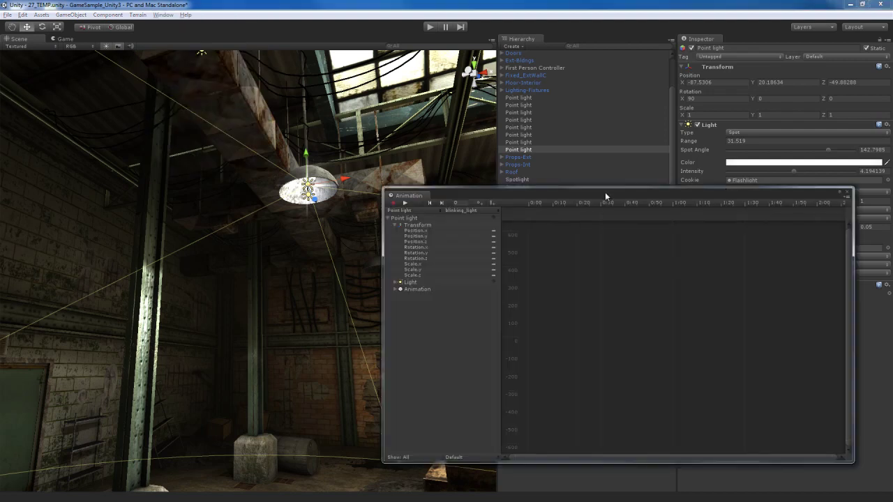
left_click_drag(604, 191, 599, 127)
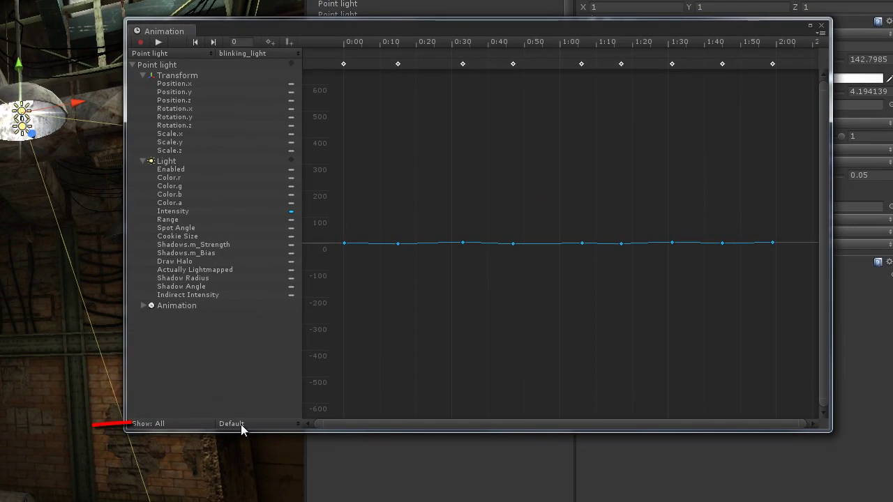
left_click(258, 423)
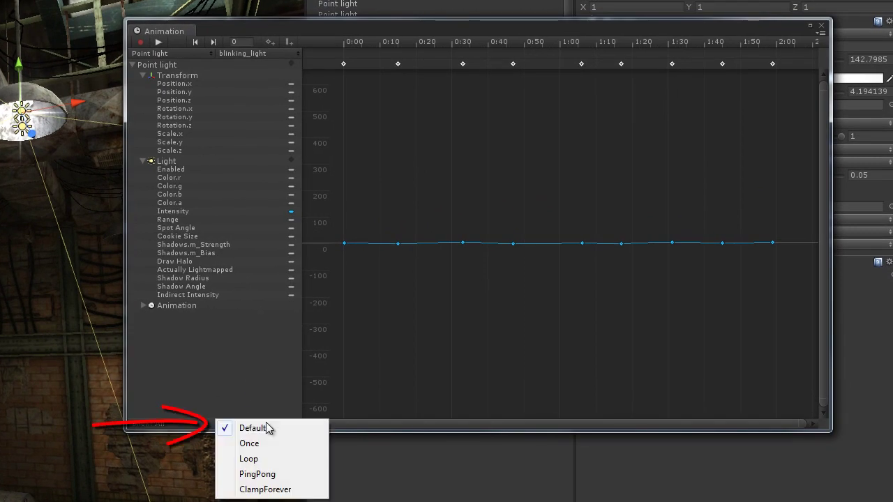
left_click(251, 459)
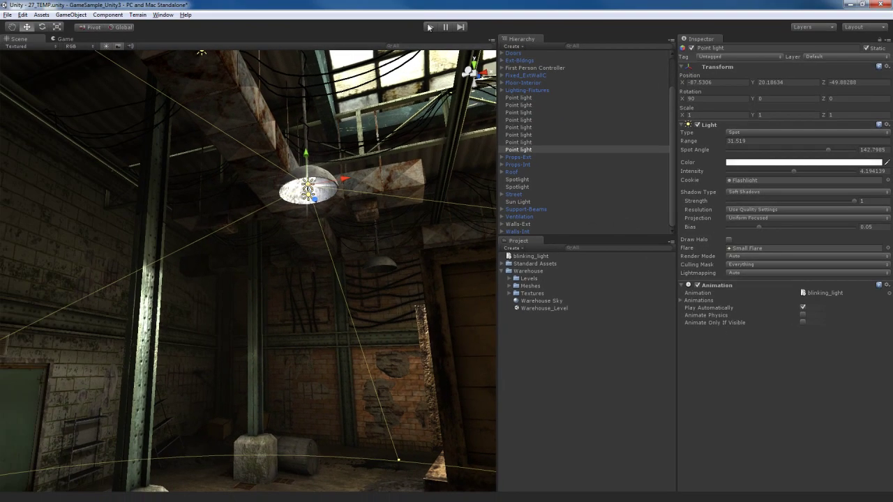
left_click(430, 27)
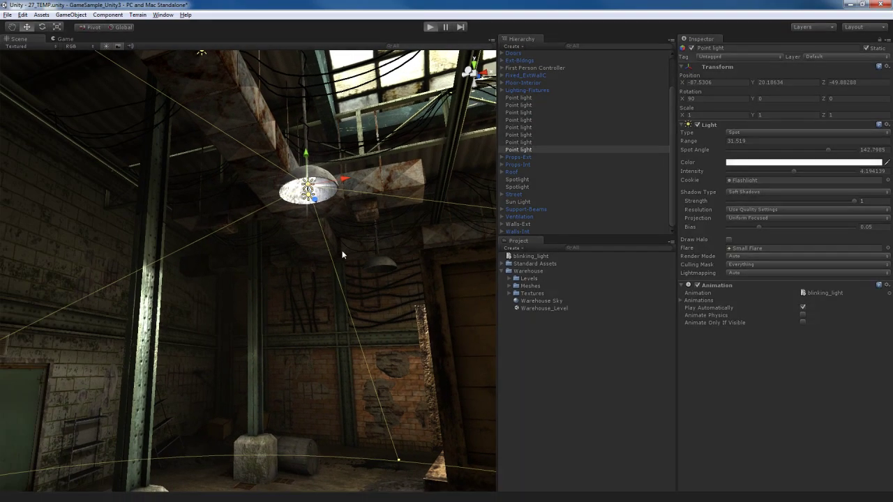
key("w")
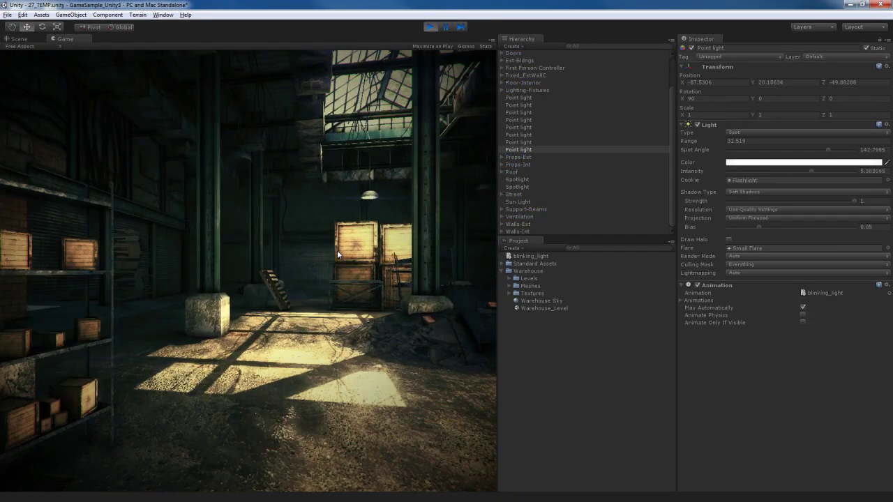
key("w")
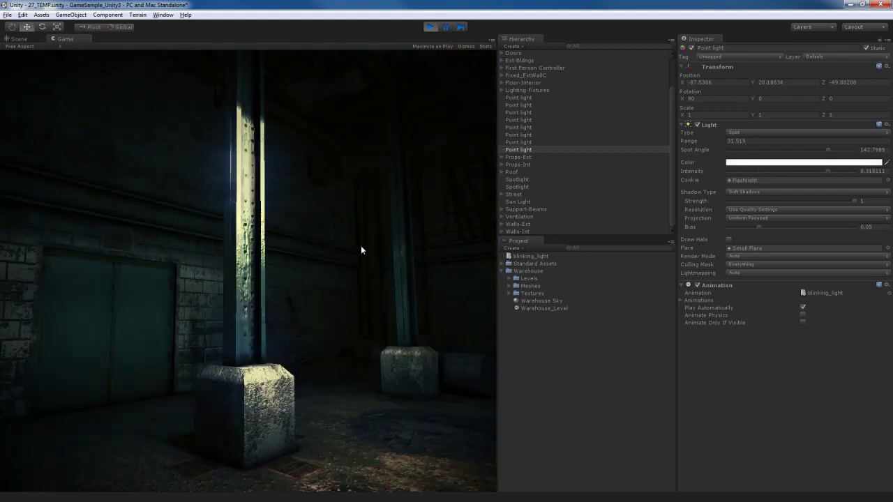
key("w")
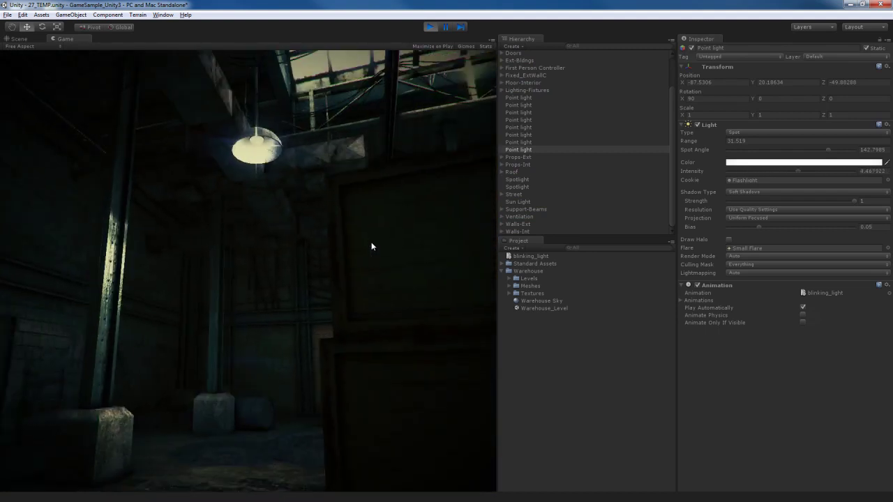
key("s")
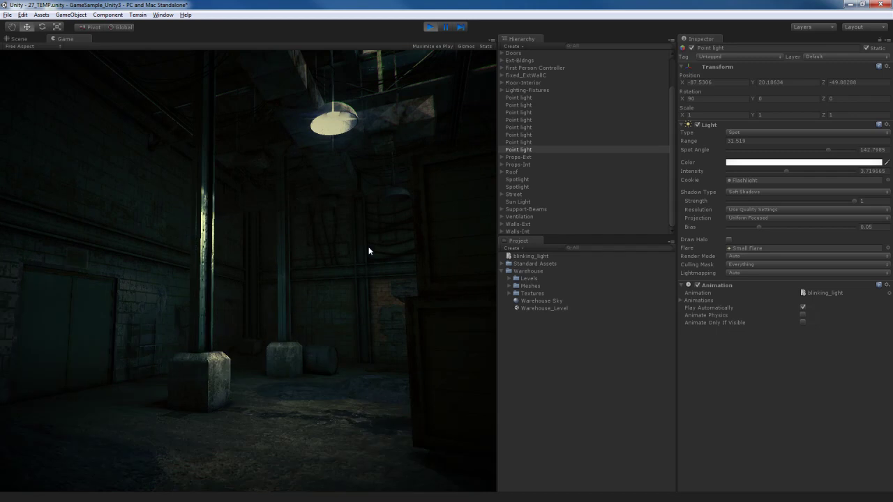
mouse_move(374, 229)
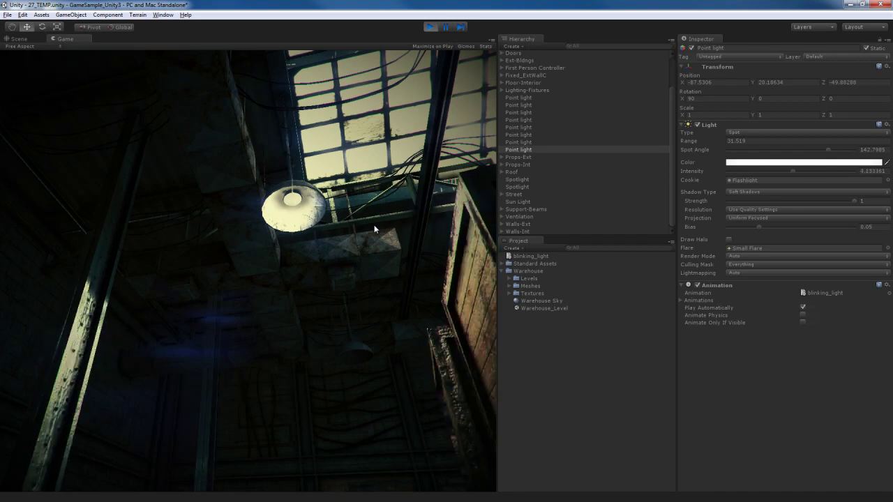
key("ctrl+p")
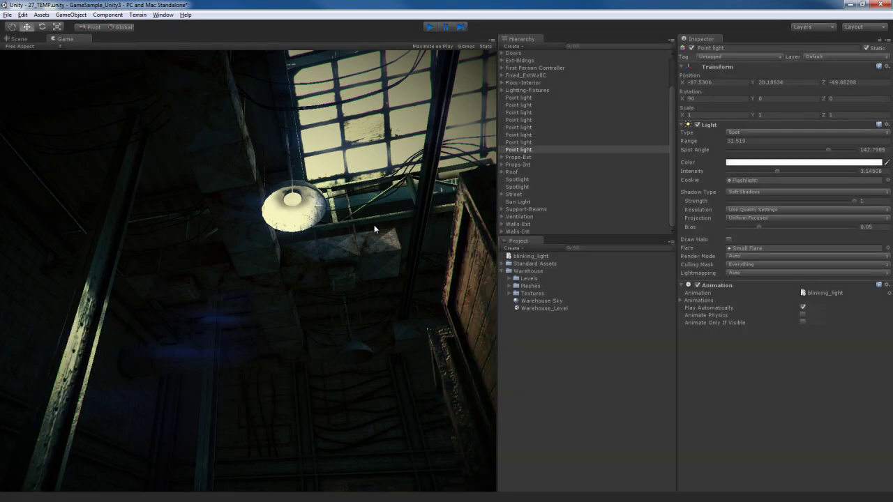
Apply the blinking_light clip to the lamp's Point light, giving it an Animation component.
left_click(310, 199)
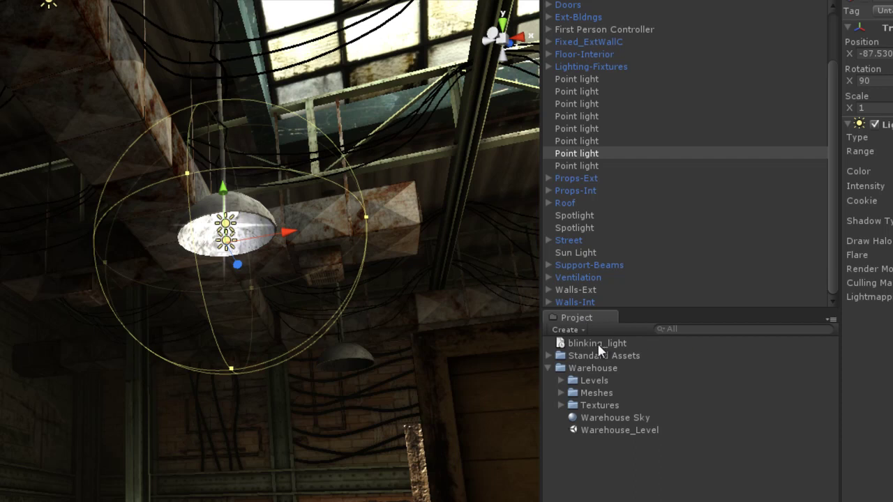
left_click_drag(597, 342, 591, 155)
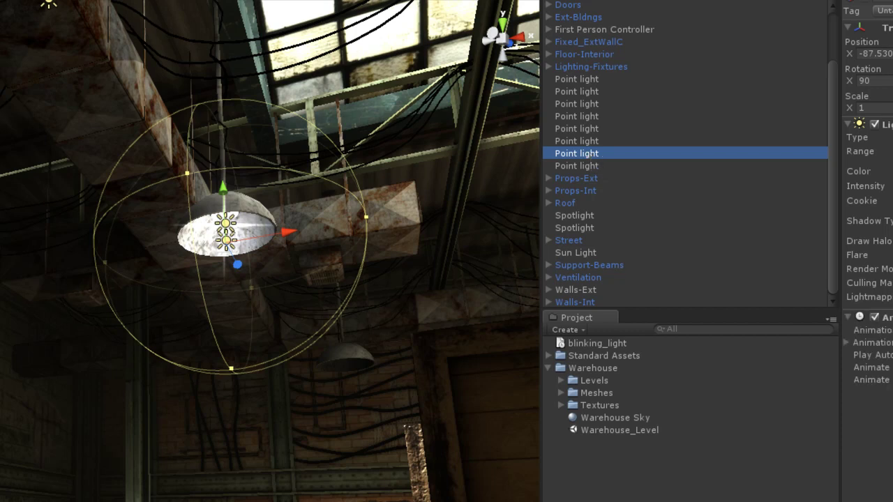
Play-test the scene, walking toward the crates to watch both lights blink.
key("ctrl+p")
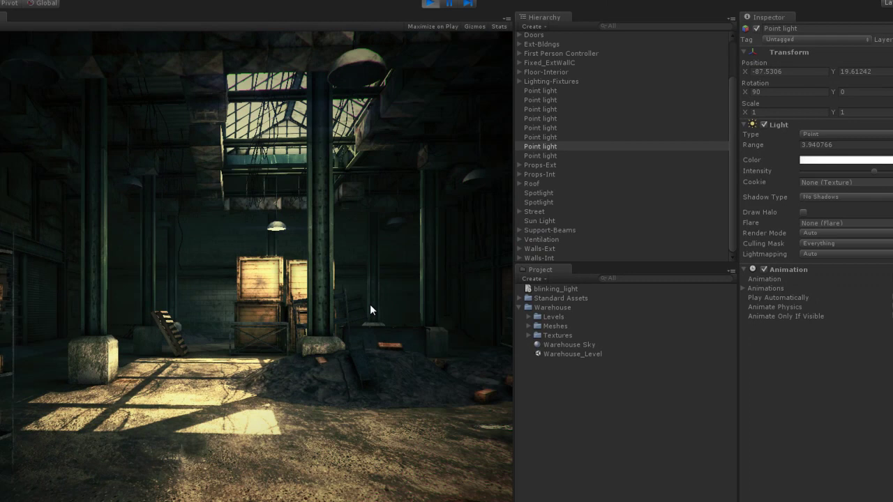
key("w")
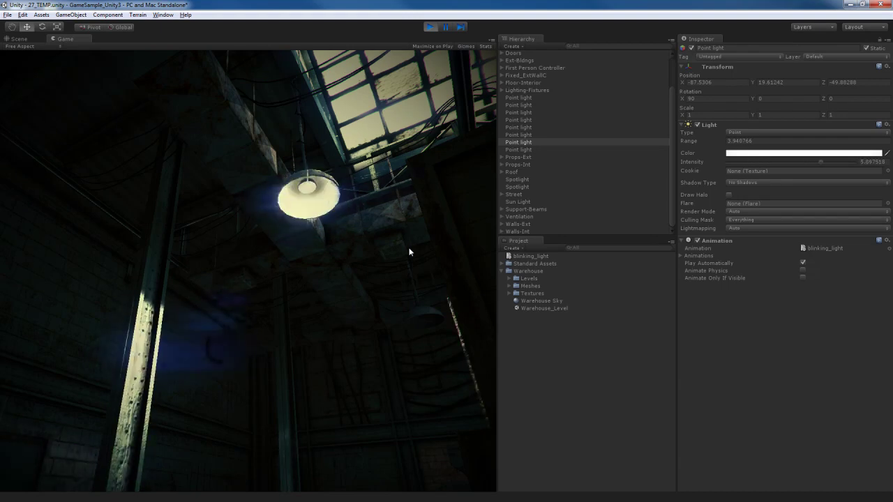
key("ctrl+p")
Fly the Scene view camera through the warehouse to the lamp above the catwalk stairs.
middle_click_drag(430, 281, 324, 311)
scroll(284, 295, "up", 3)
left_click_drag(325, 310, 296, 315, "alt")
right_click_drag(296, 316, 338, 316)
Select the catwalk Spotlight to show its Light settings, including the 0.05 shadow bias.
left_click(261, 109)
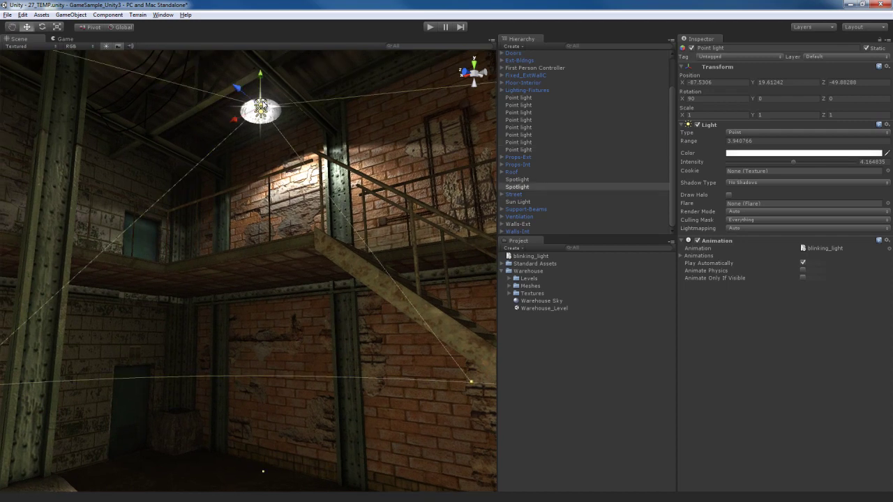
right_click_drag(345, 207, 347, 208)
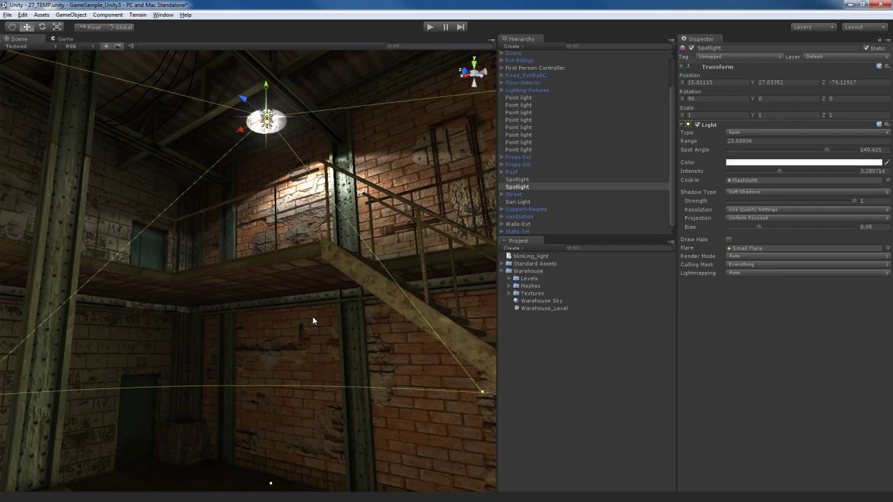
right_click_drag(312, 320, 303, 339)
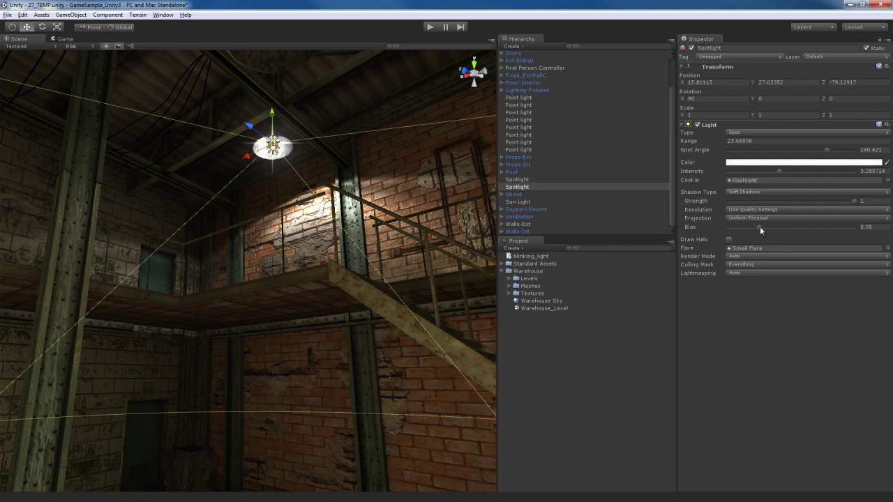
Drag the Spotlight's shadow bias down toward zero and inspect the walkway's shadows.
left_click_drag(760, 226, 727, 227)
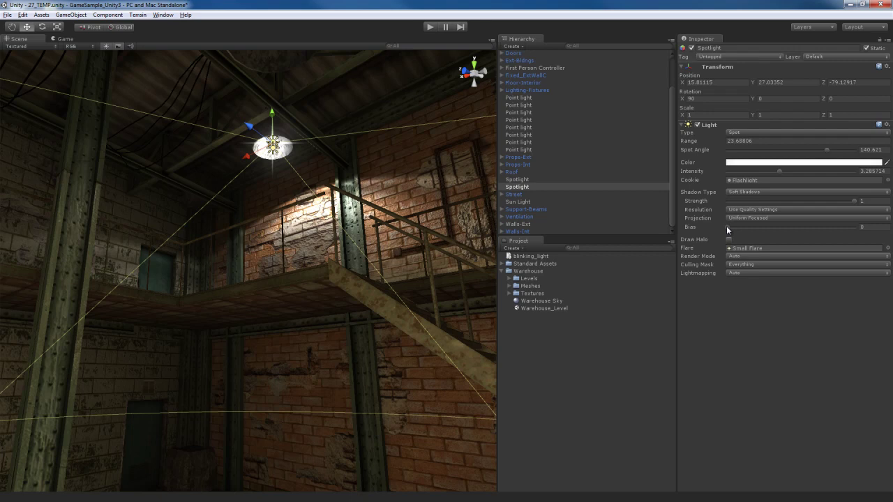
right_click_drag(292, 353, 368, 346)
key("w")
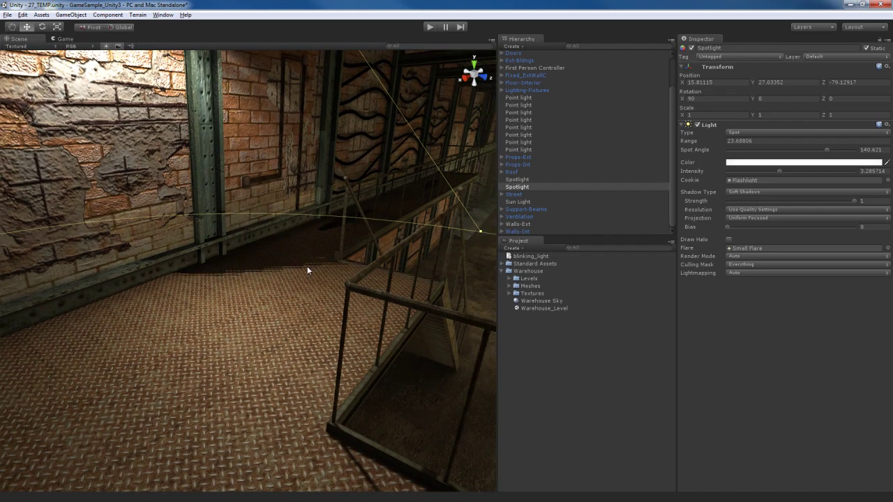
right_click_drag(297, 282, 279, 323)
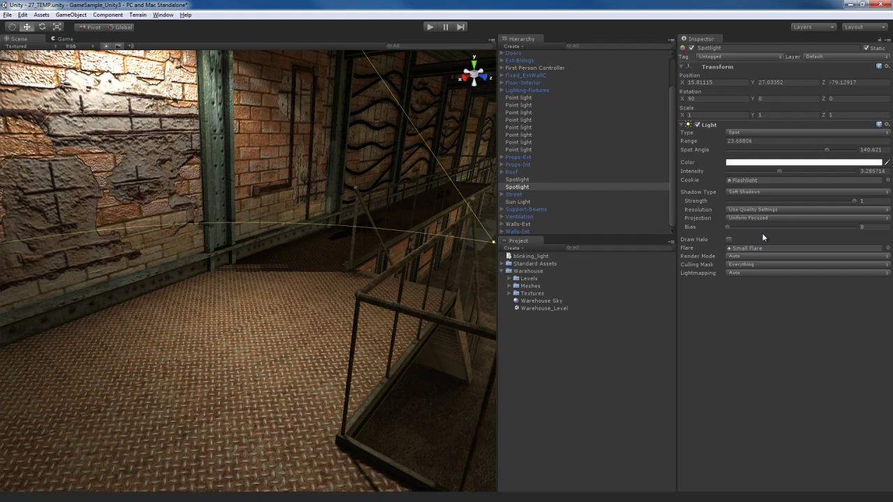
Nudge the shadow bias up to about 0.0037 and recheck the walkway.
left_click_drag(728, 228, 729, 228)
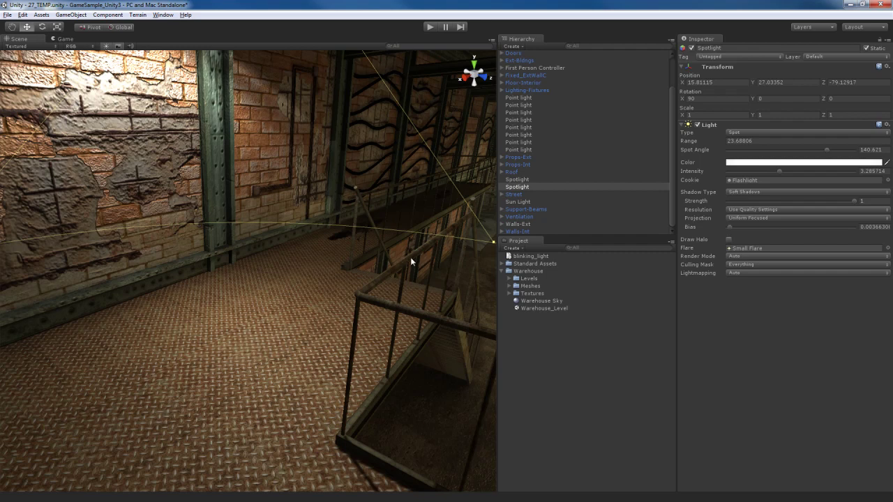
right_click_drag(410, 258, 369, 249)
scroll(369, 238, "down", 3)
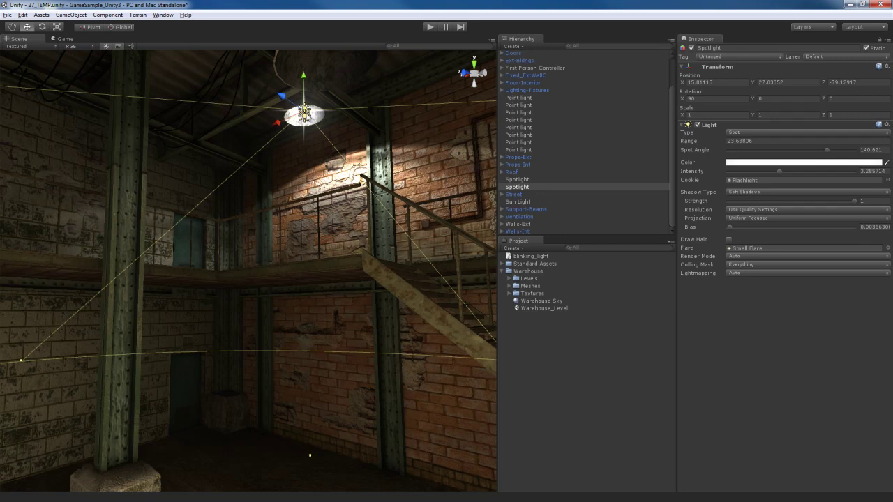
middle_click_drag(314, 183, 317, 203)
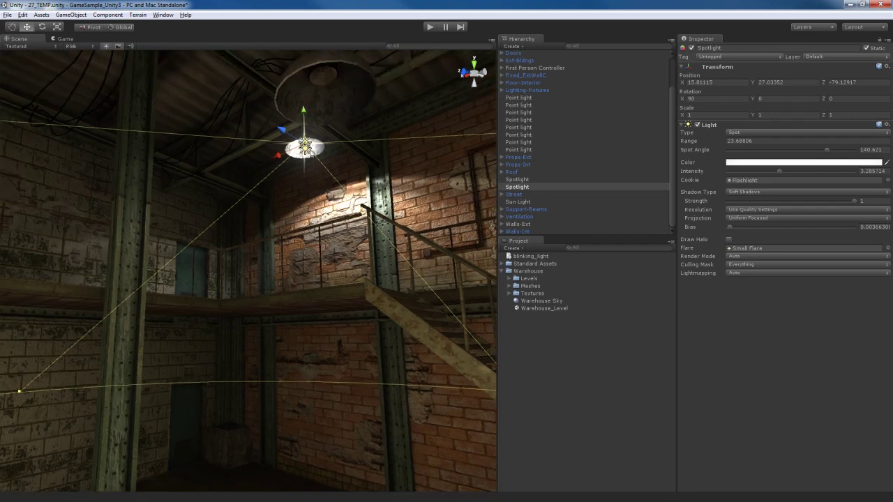